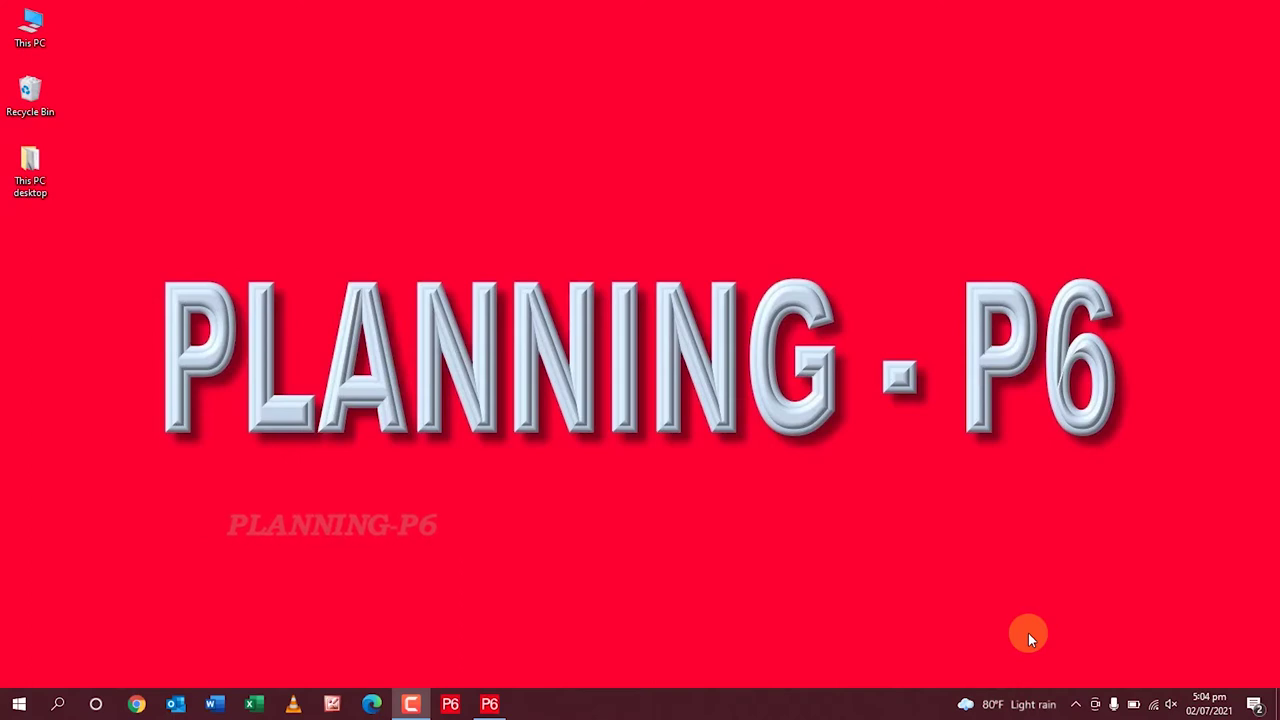
Bring the Villa schedule back and open Admin Categories, showing the baseline types
left_click(489, 704)
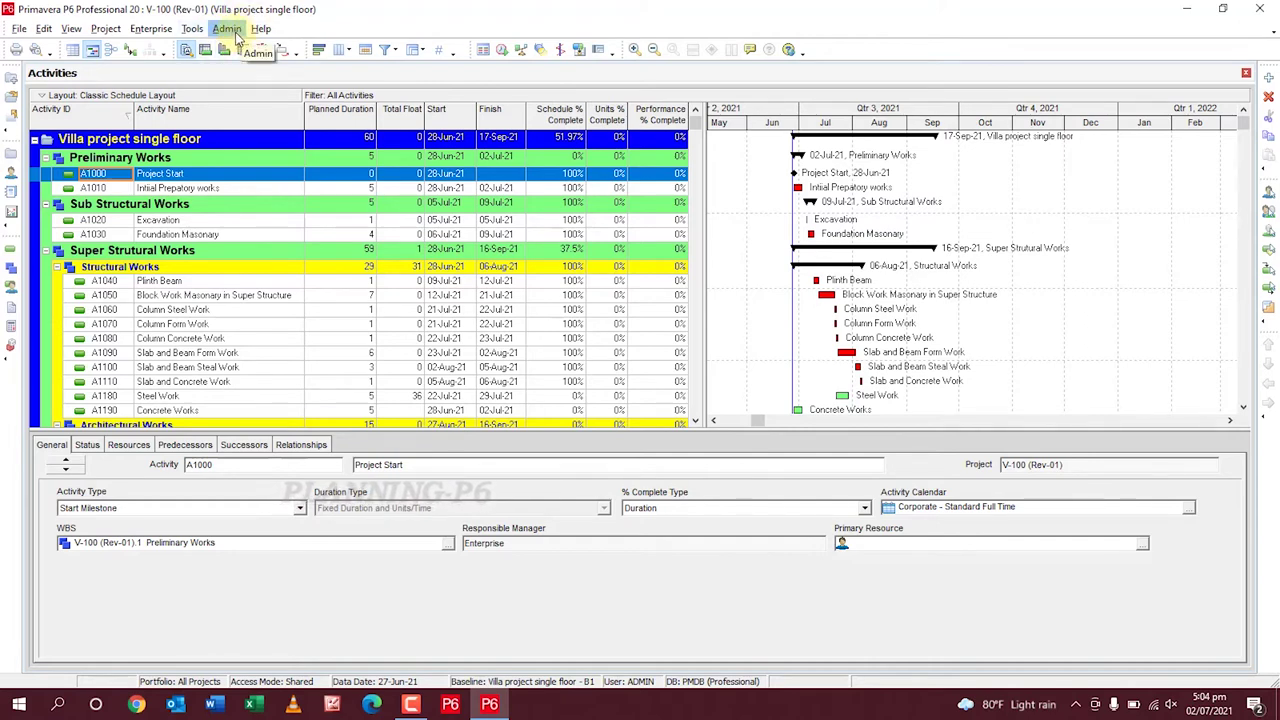
left_click(236, 33)
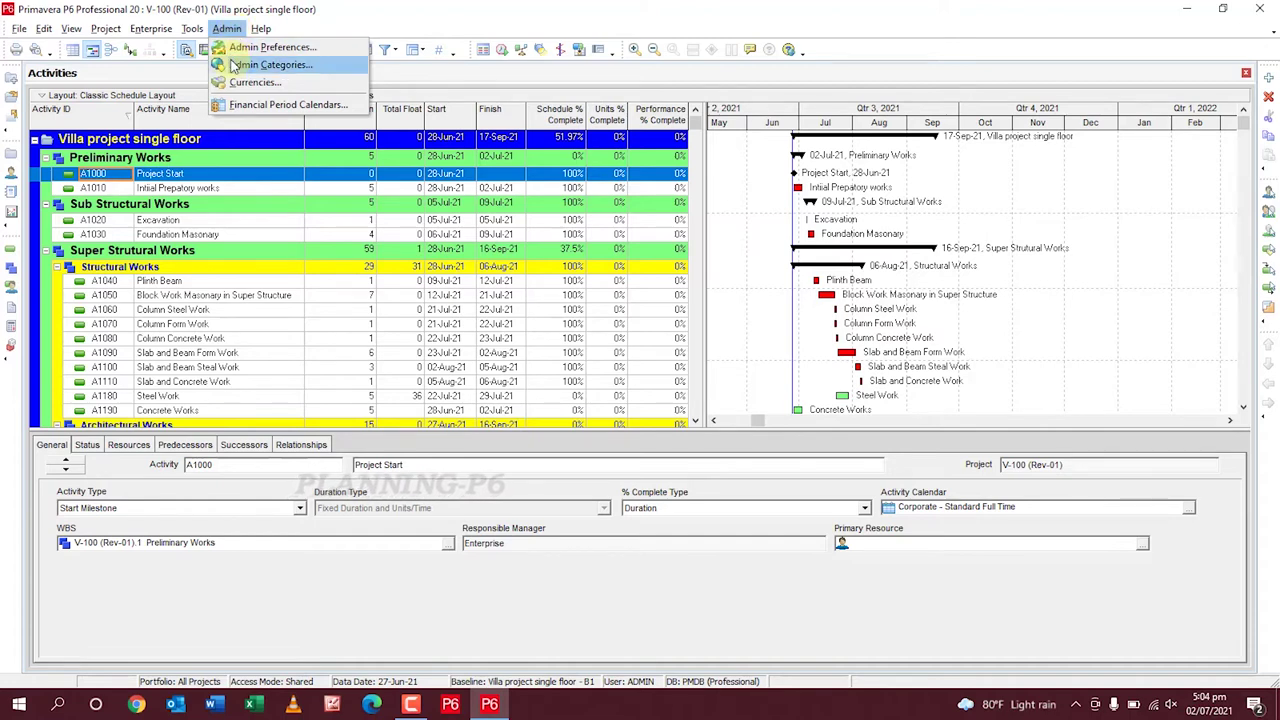
left_click(268, 65)
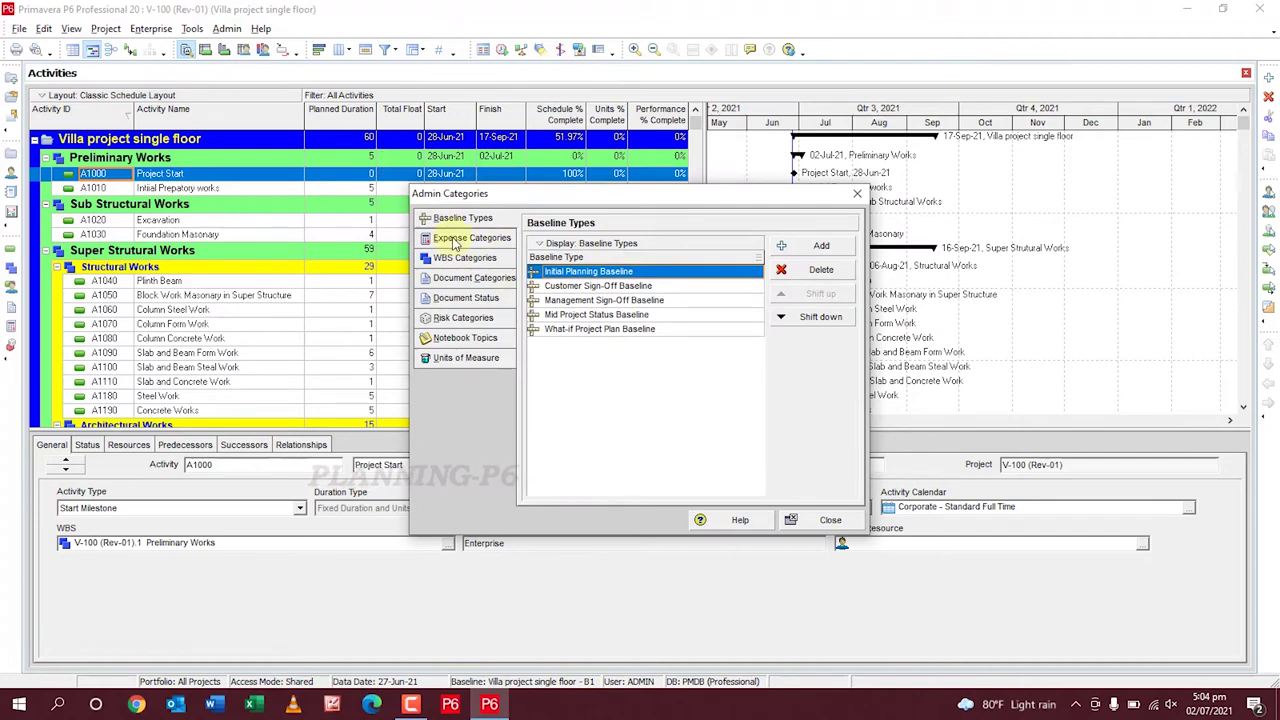
Add a unit of measure with abbreviation RM and name Running Meter
left_click(468, 362)
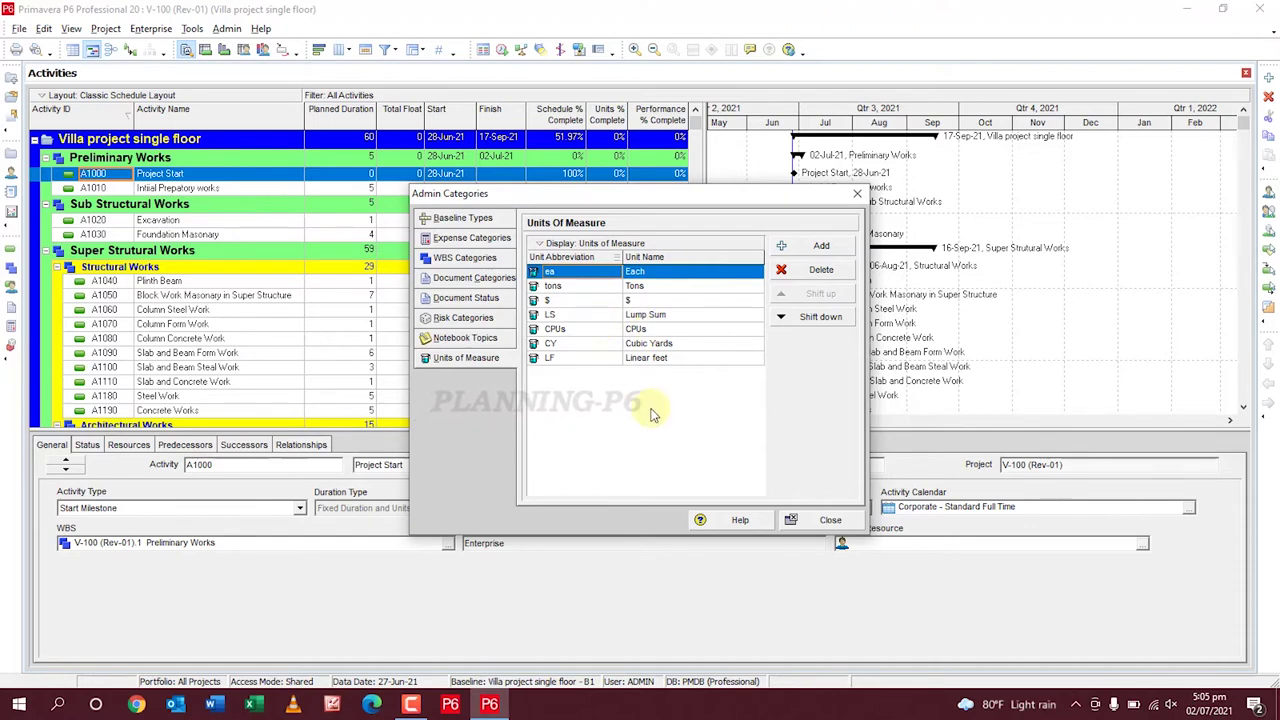
left_click(784, 246)
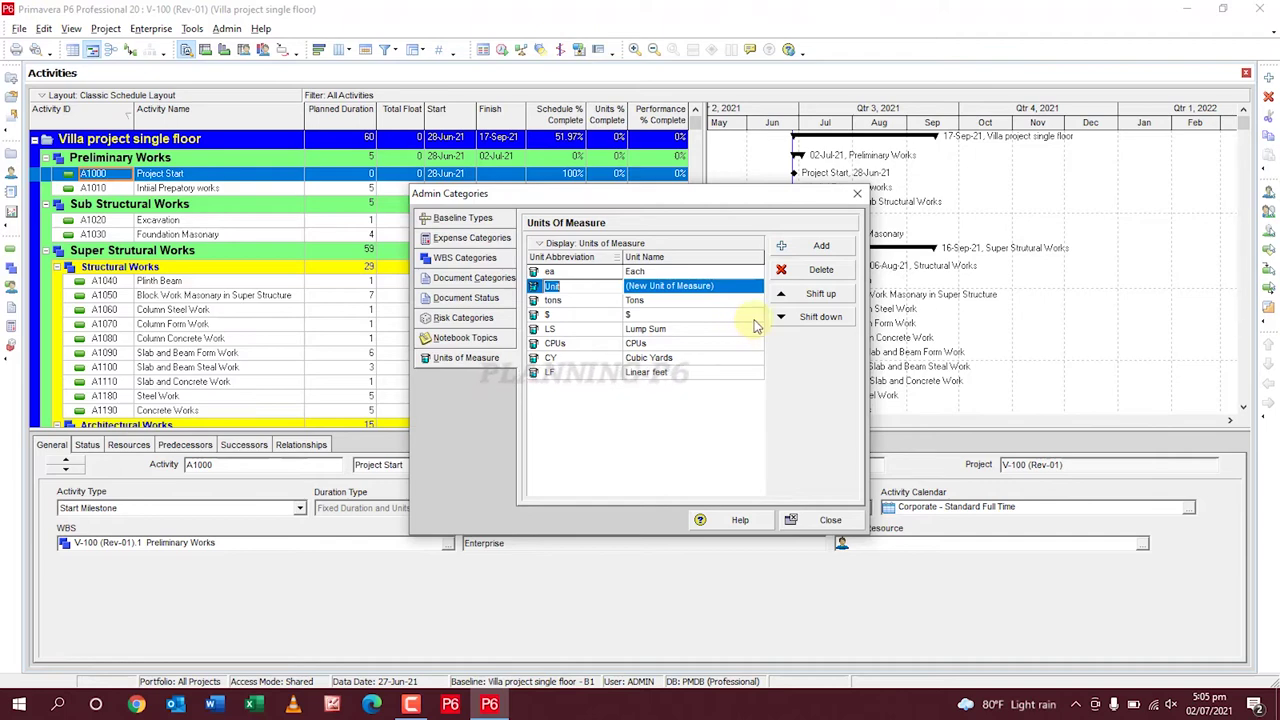
type("RM")
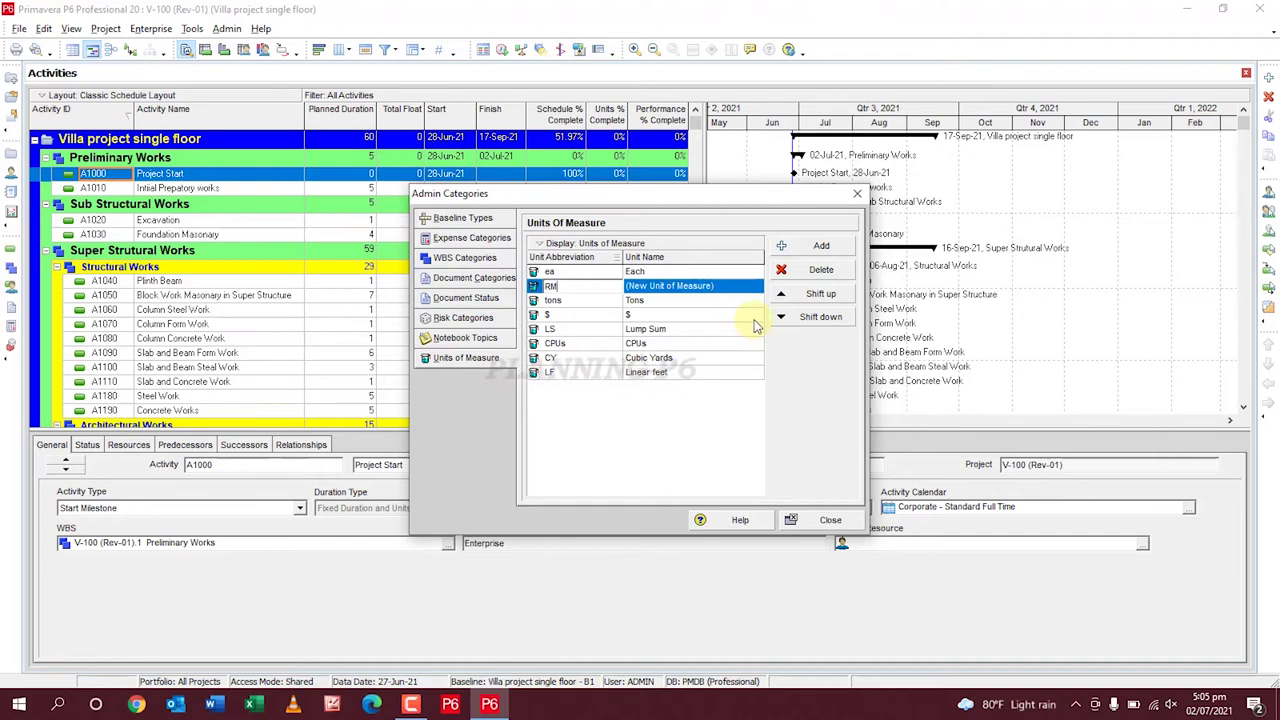
left_click(705, 287)
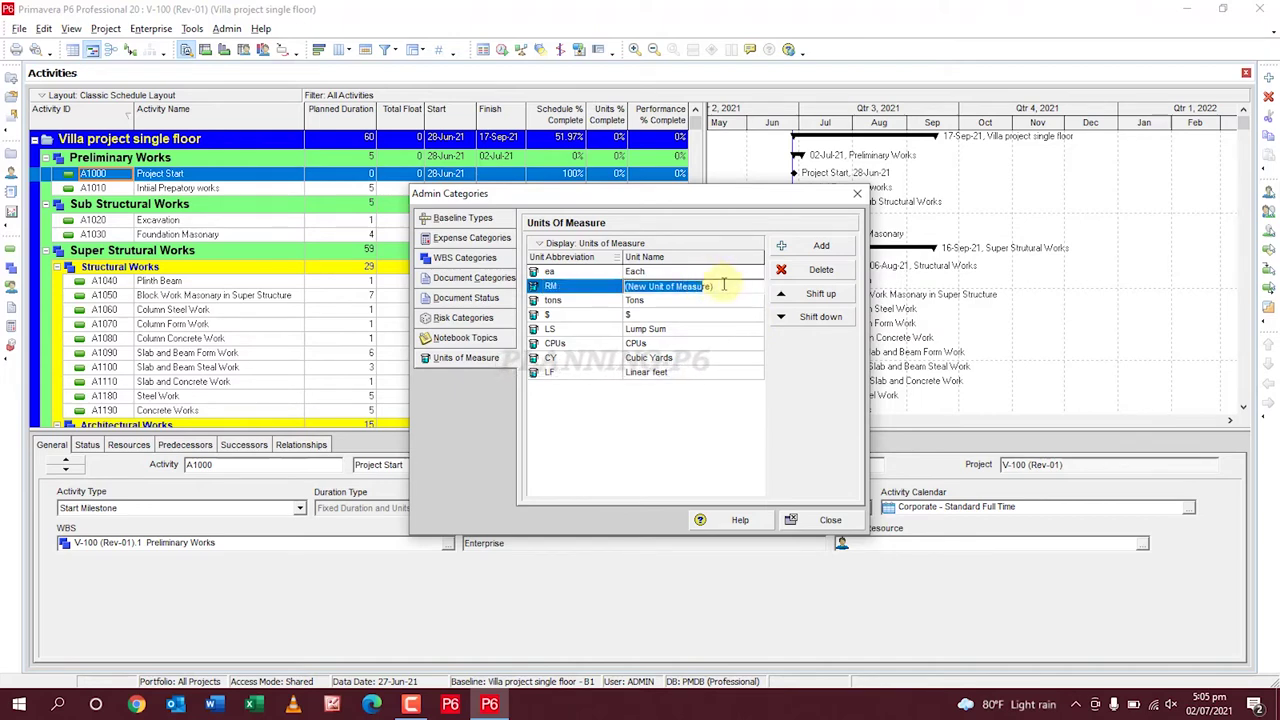
left_click(607, 285)
type("R")
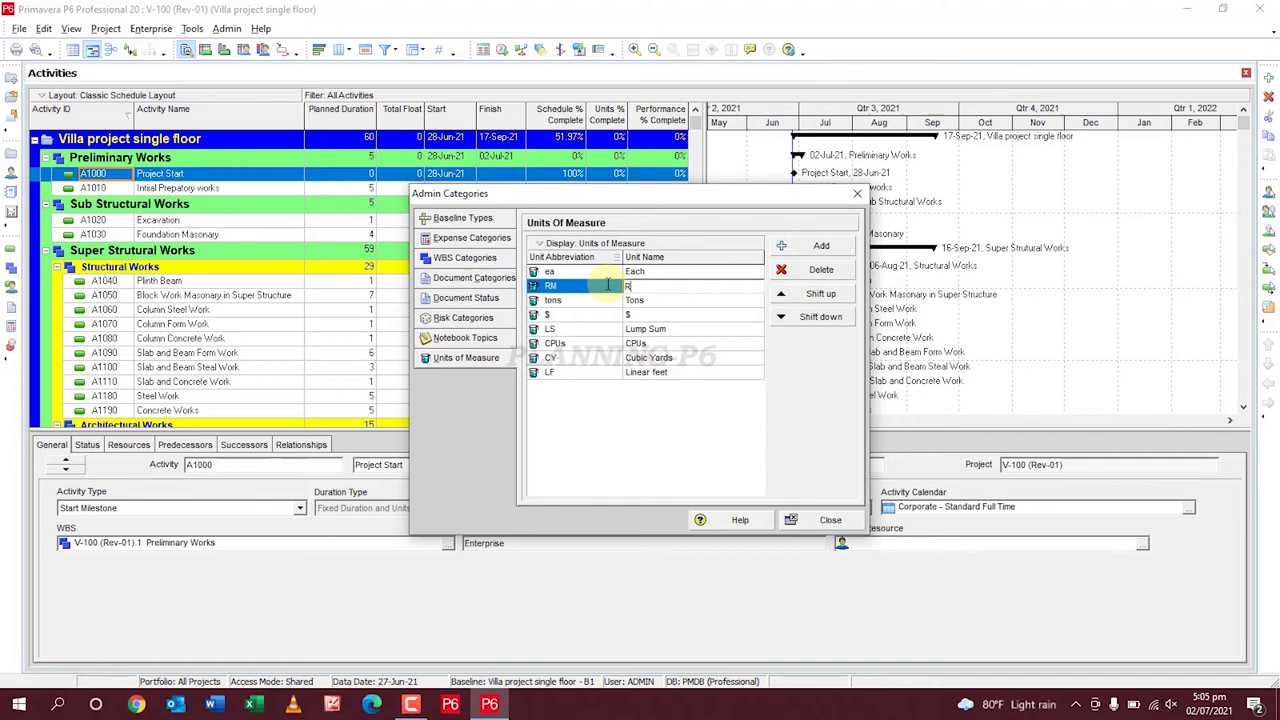
type("unning ")
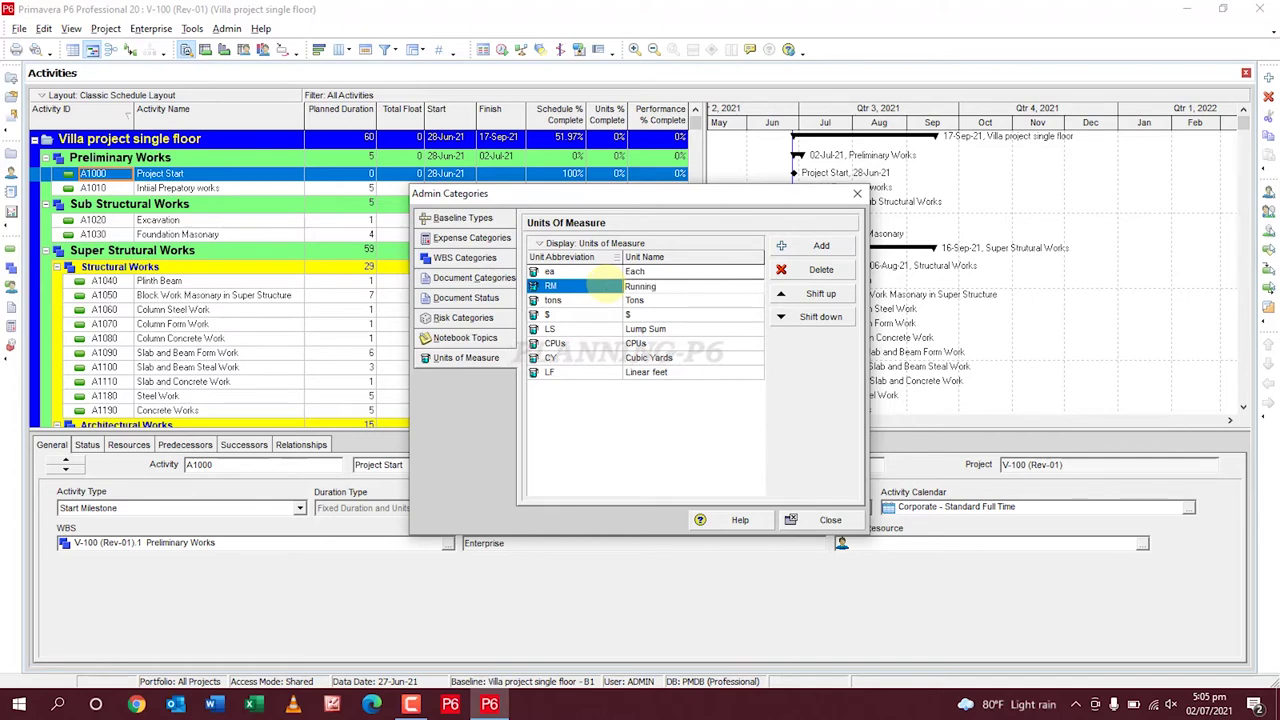
type("Meter")
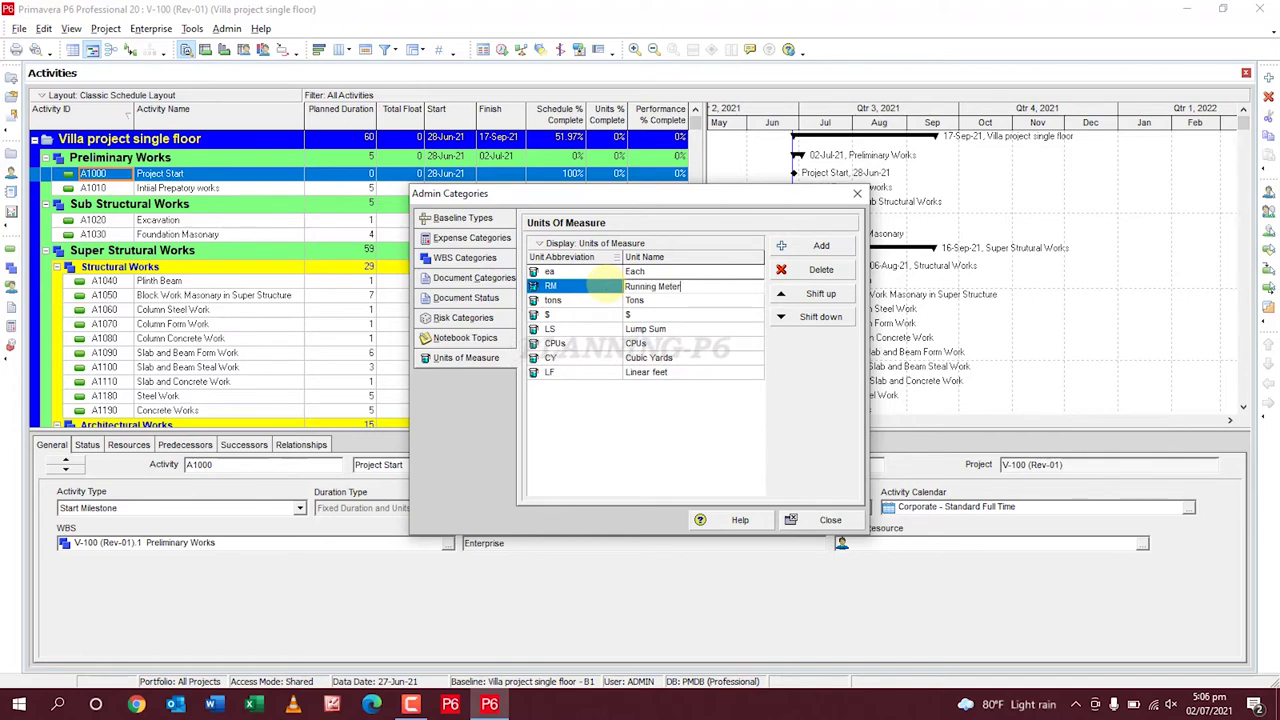
left_click(686, 414)
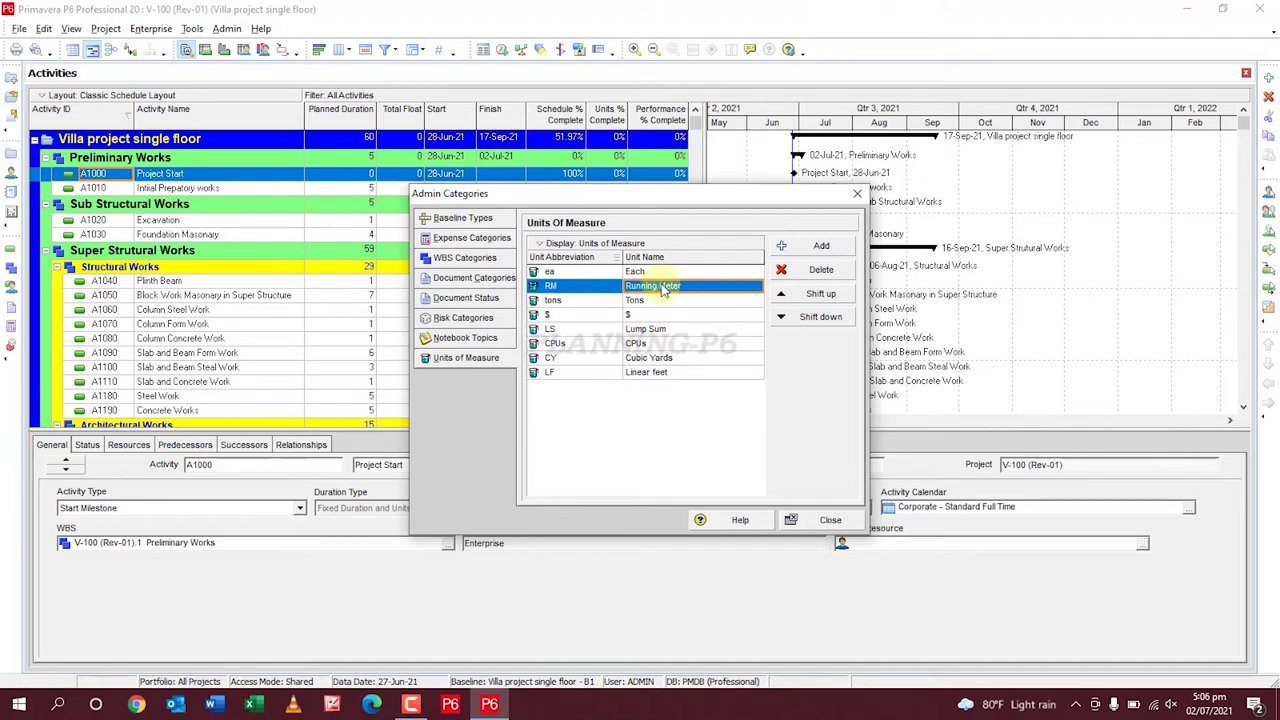
Delete the extra blank unit-of-measure row added by mistake
left_click(780, 246)
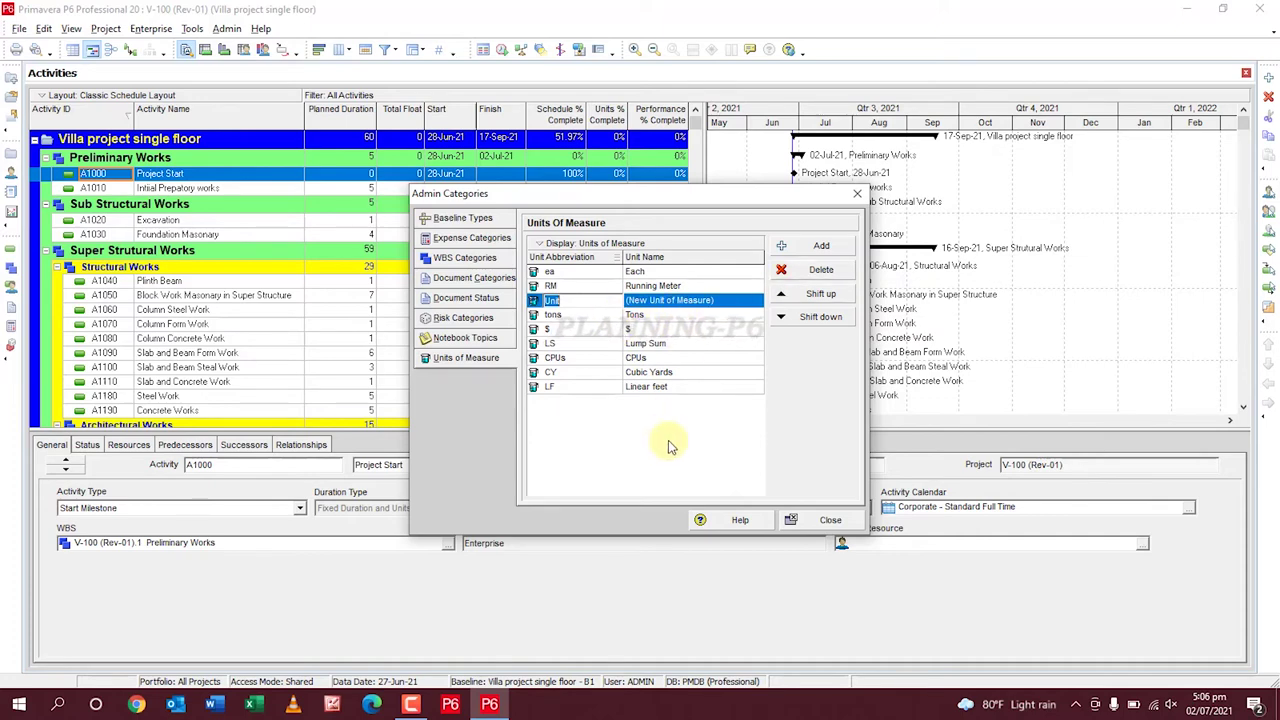
key("Return")
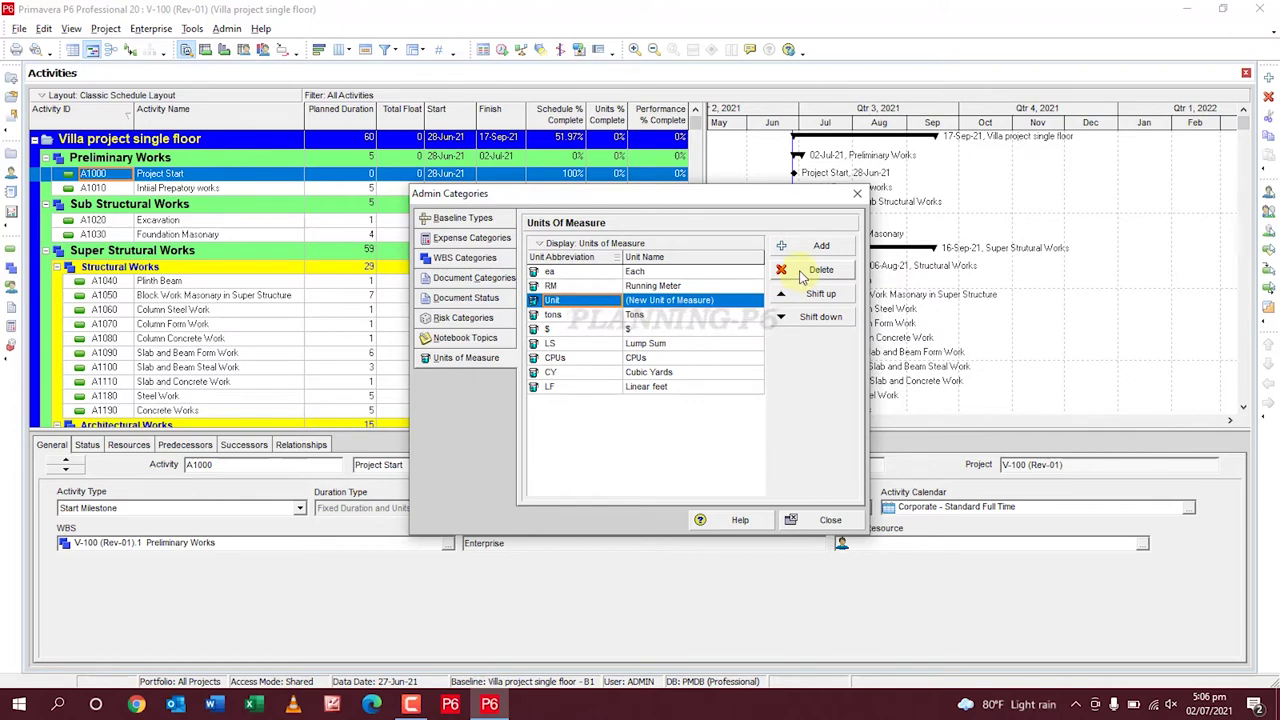
left_click(800, 278)
left_click(630, 382)
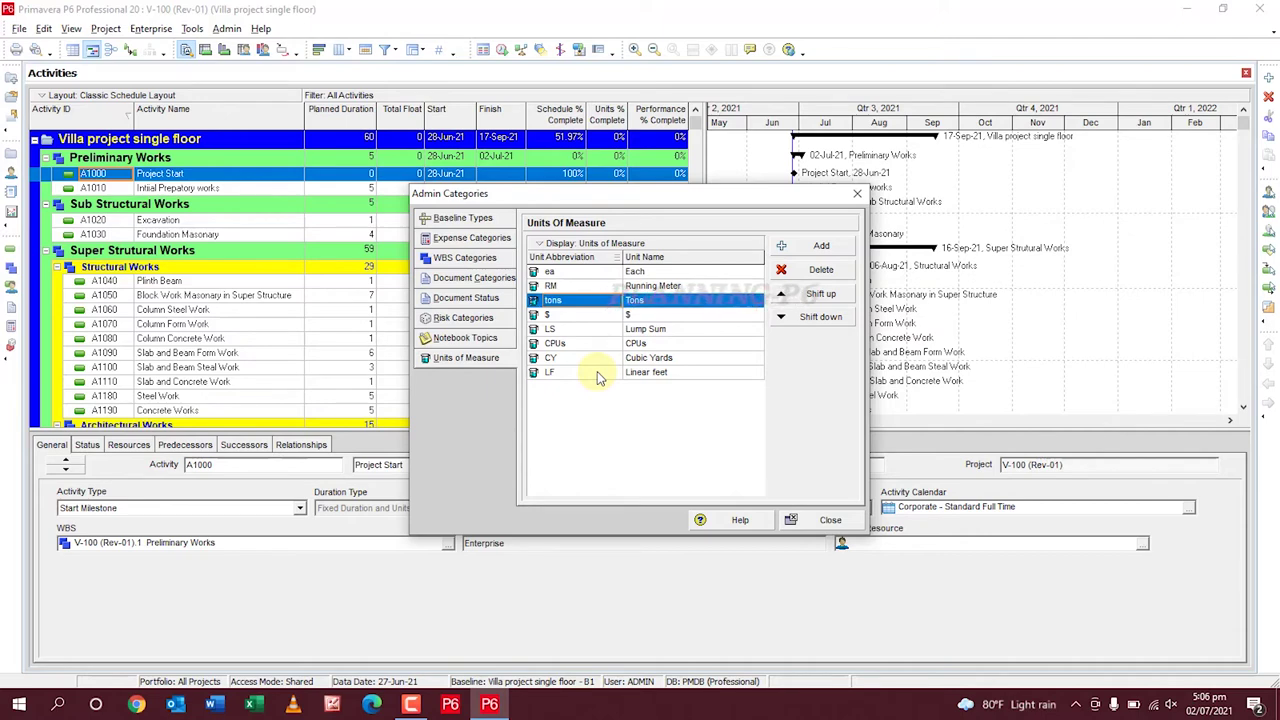
Leave Admin Categories and view the resources list with the Details tab for Mason
left_click(857, 193)
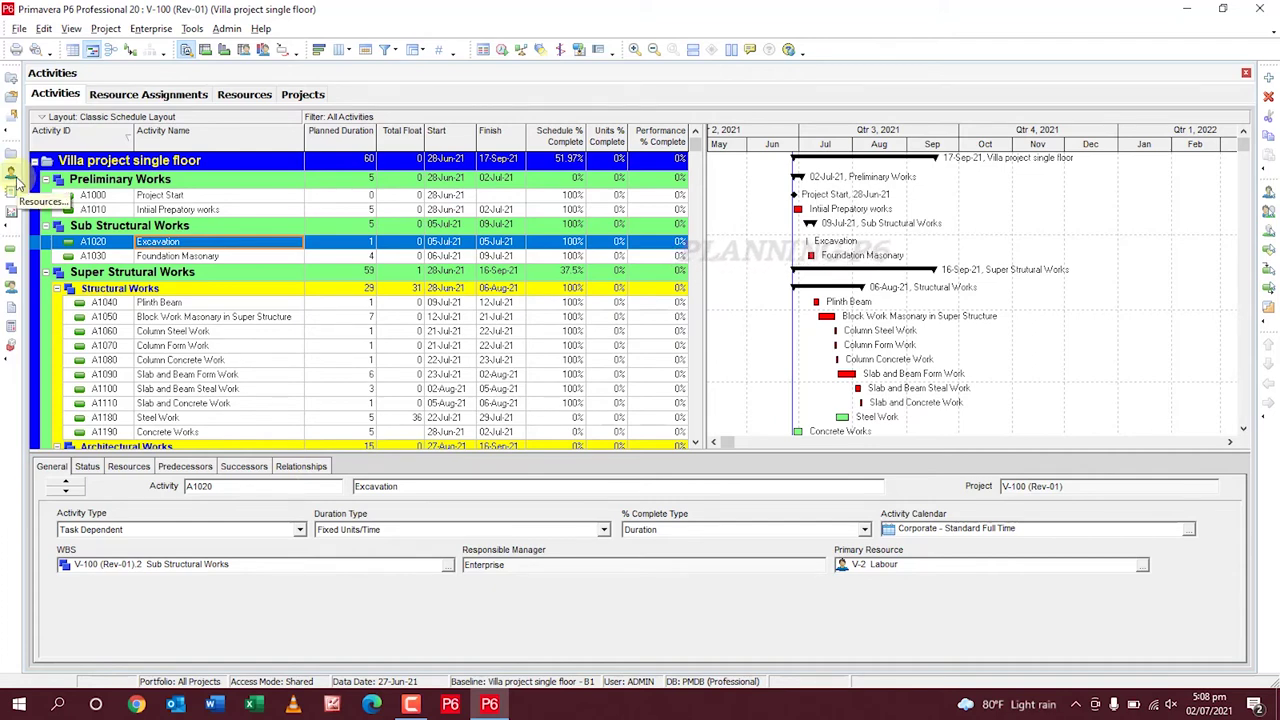
left_click(15, 193)
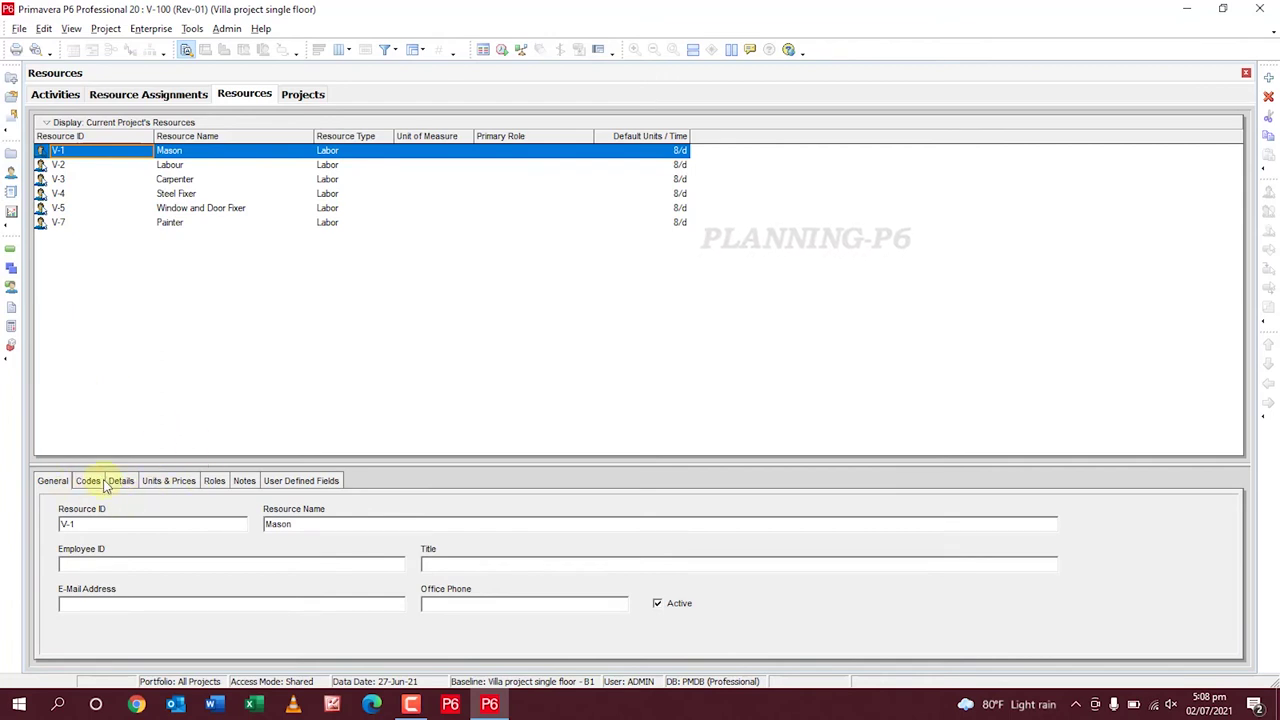
left_click(122, 482)
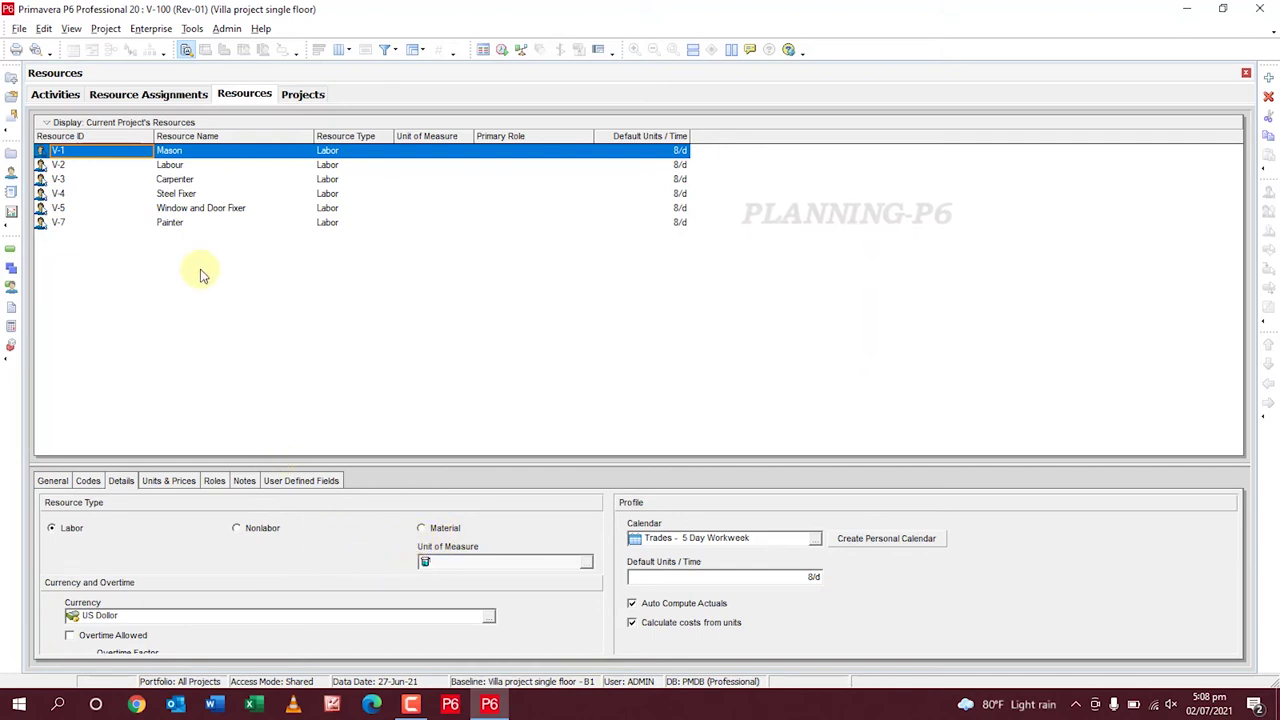
Start a new resource under V-7 Painter with ID E-001 and name Example
left_click(168, 224)
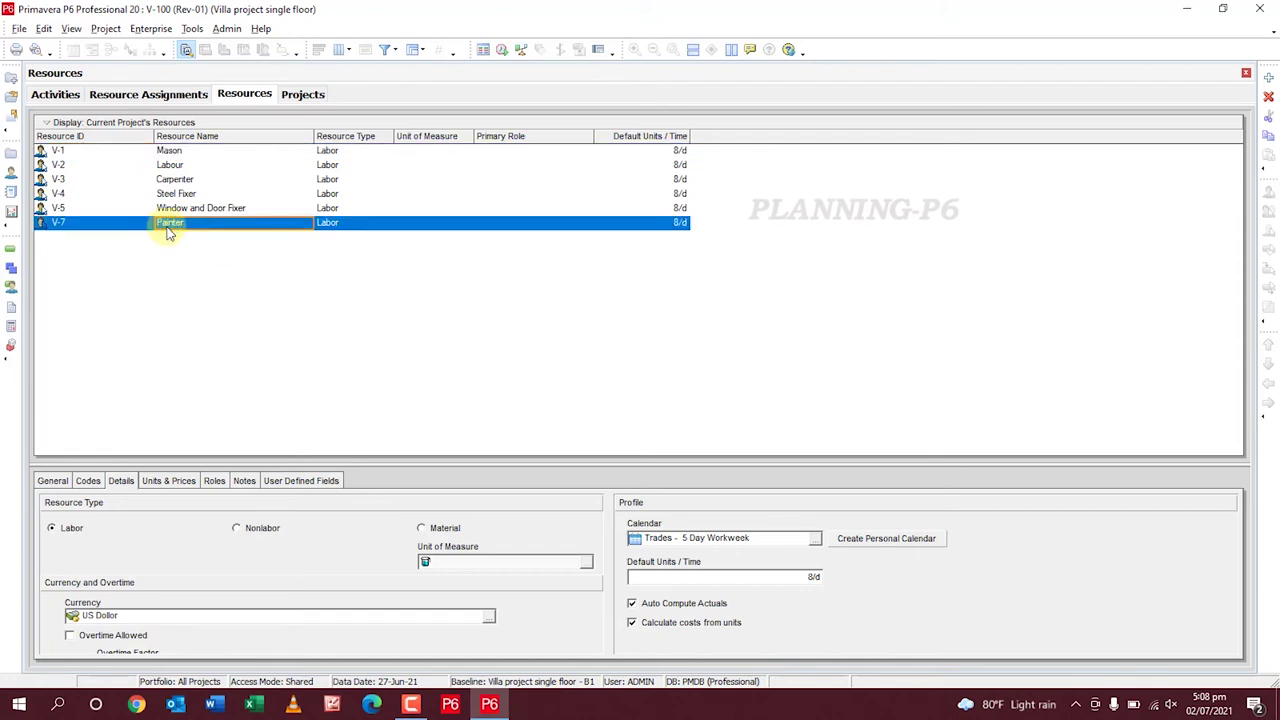
left_click(1268, 78)
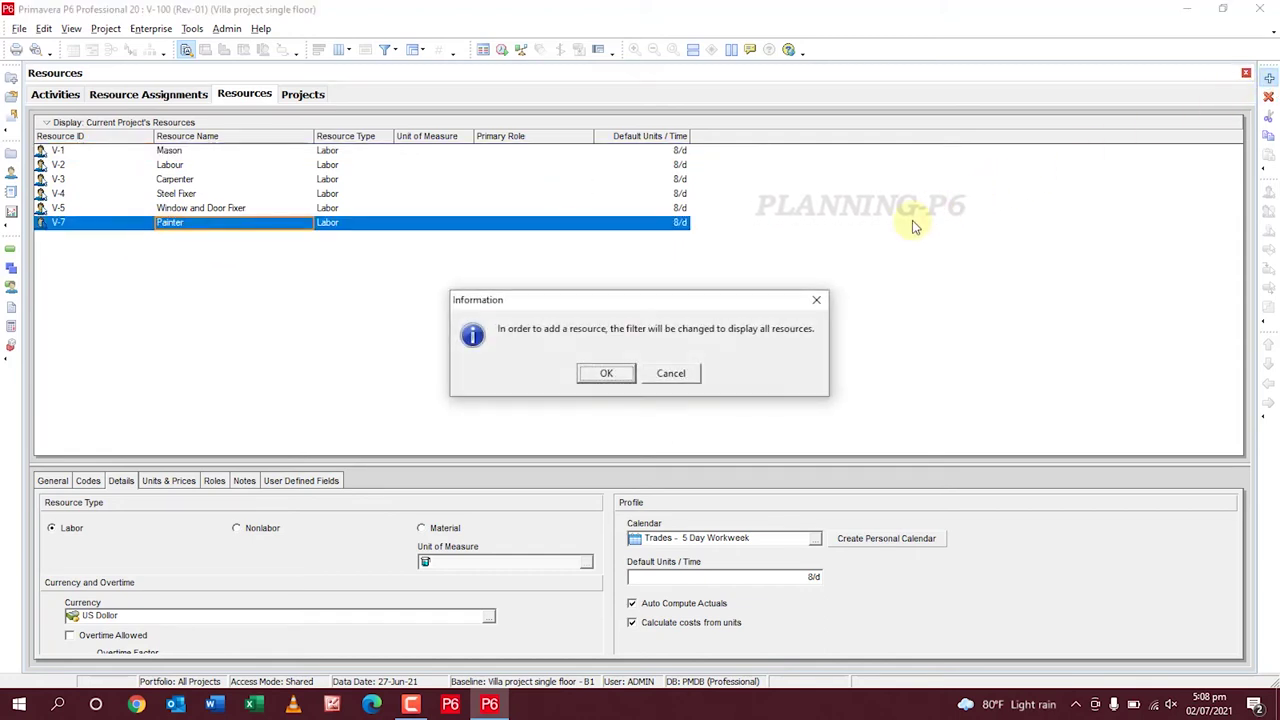
left_click(606, 372)
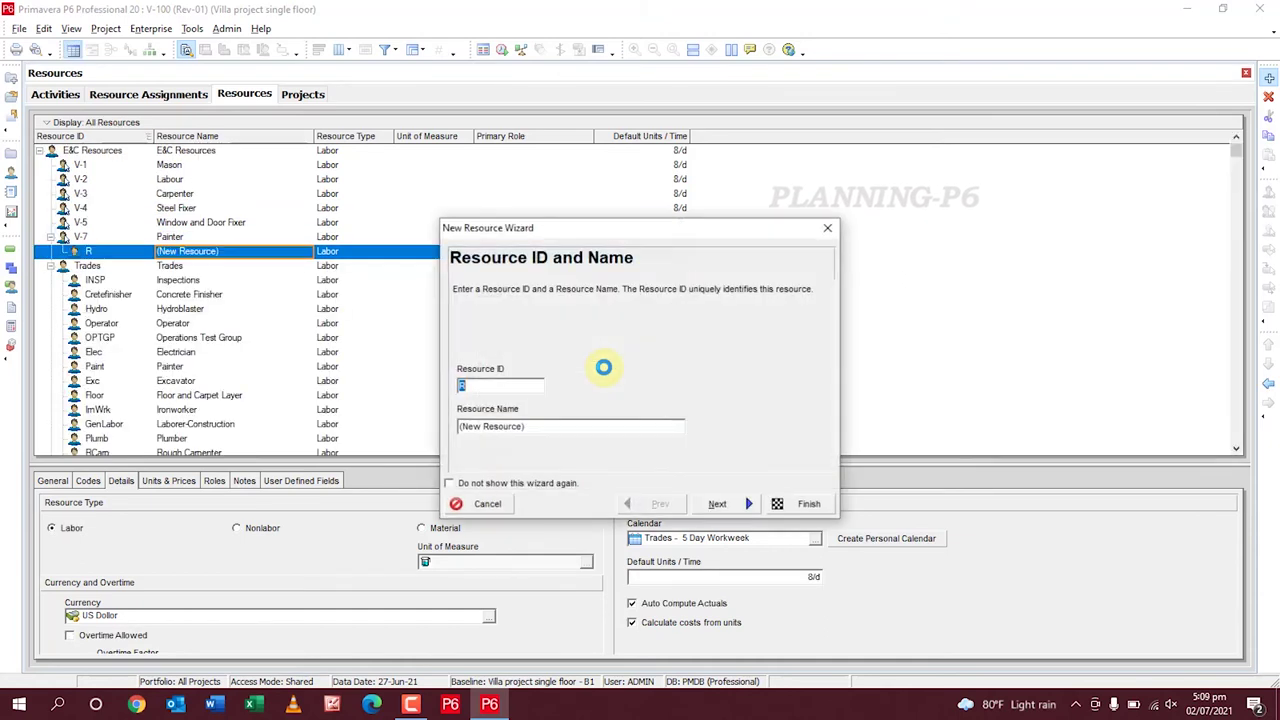
type("E-001")
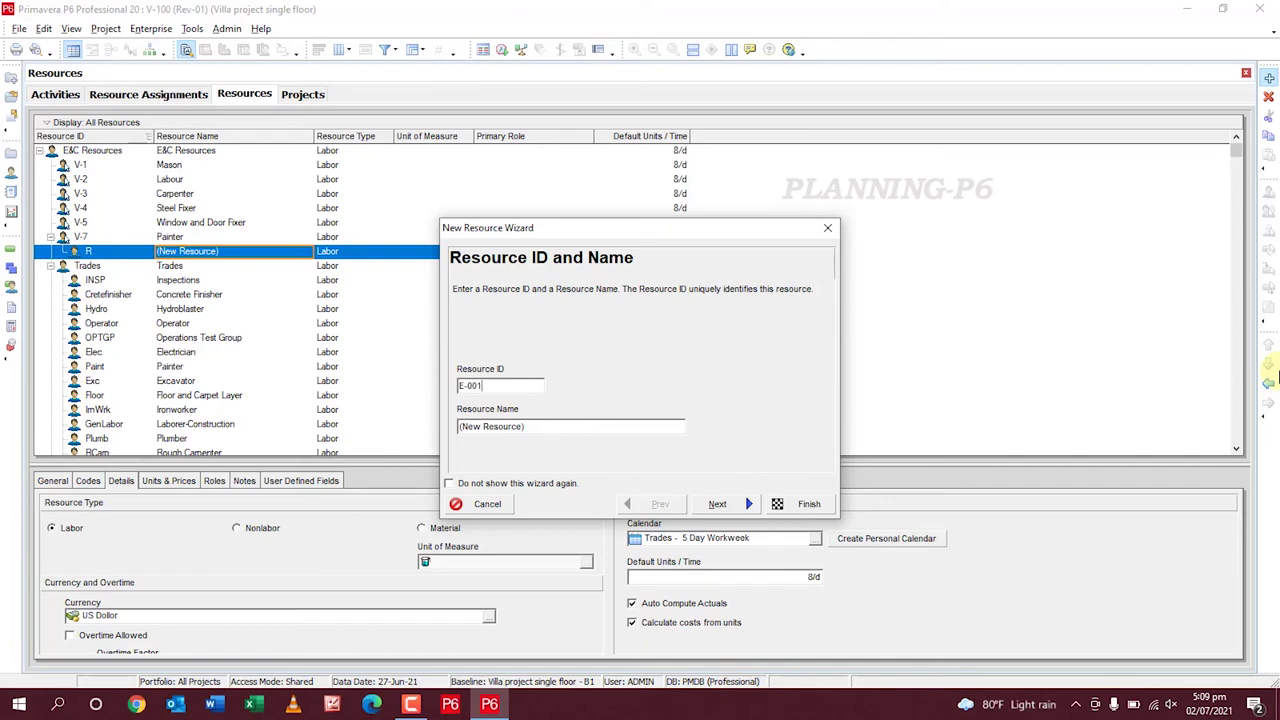
left_click_drag(550, 427, 414, 424)
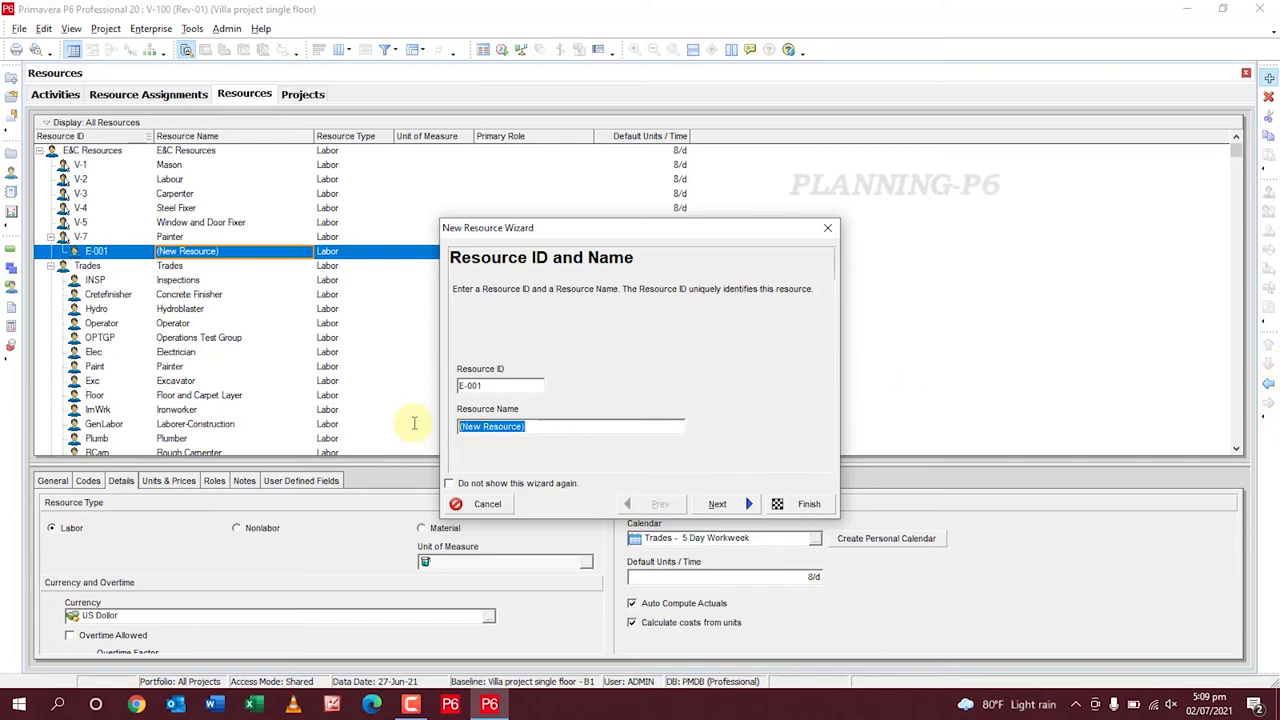
type("Example")
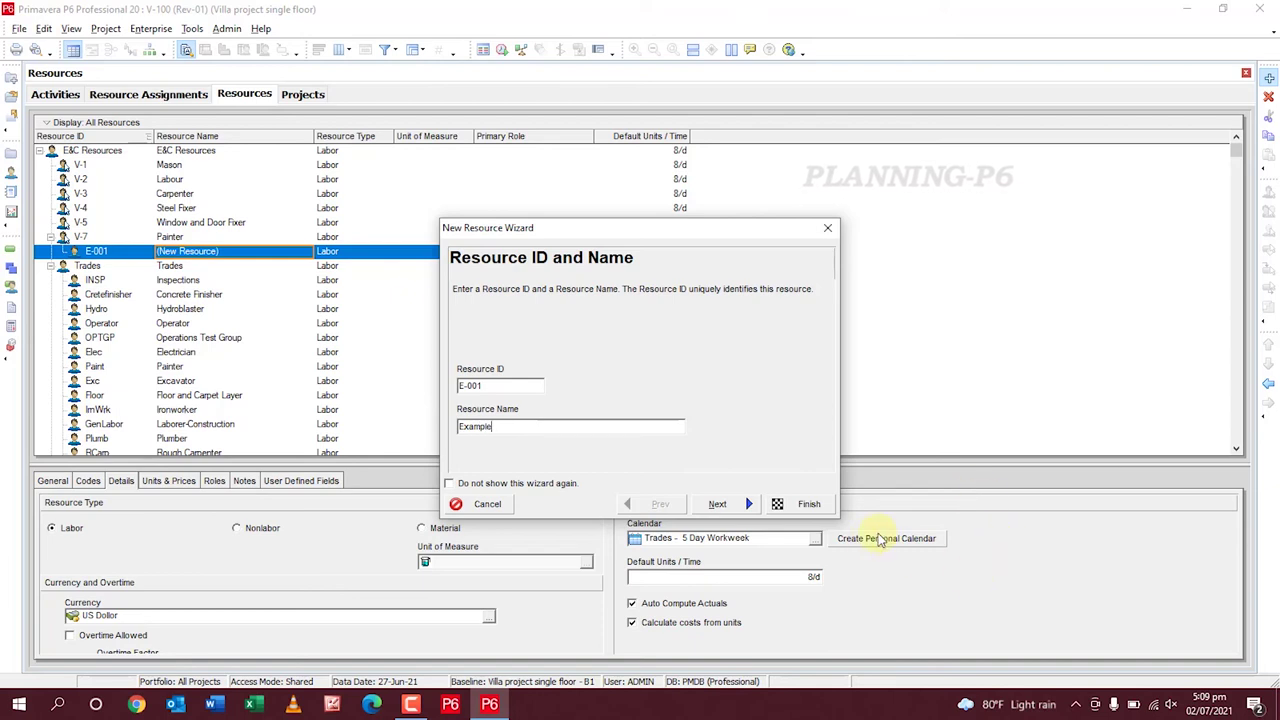
Accept the remaining wizard defaults, creating a Labor resource at 8/d on Trades 5 Day Workweek
left_click(745, 504)
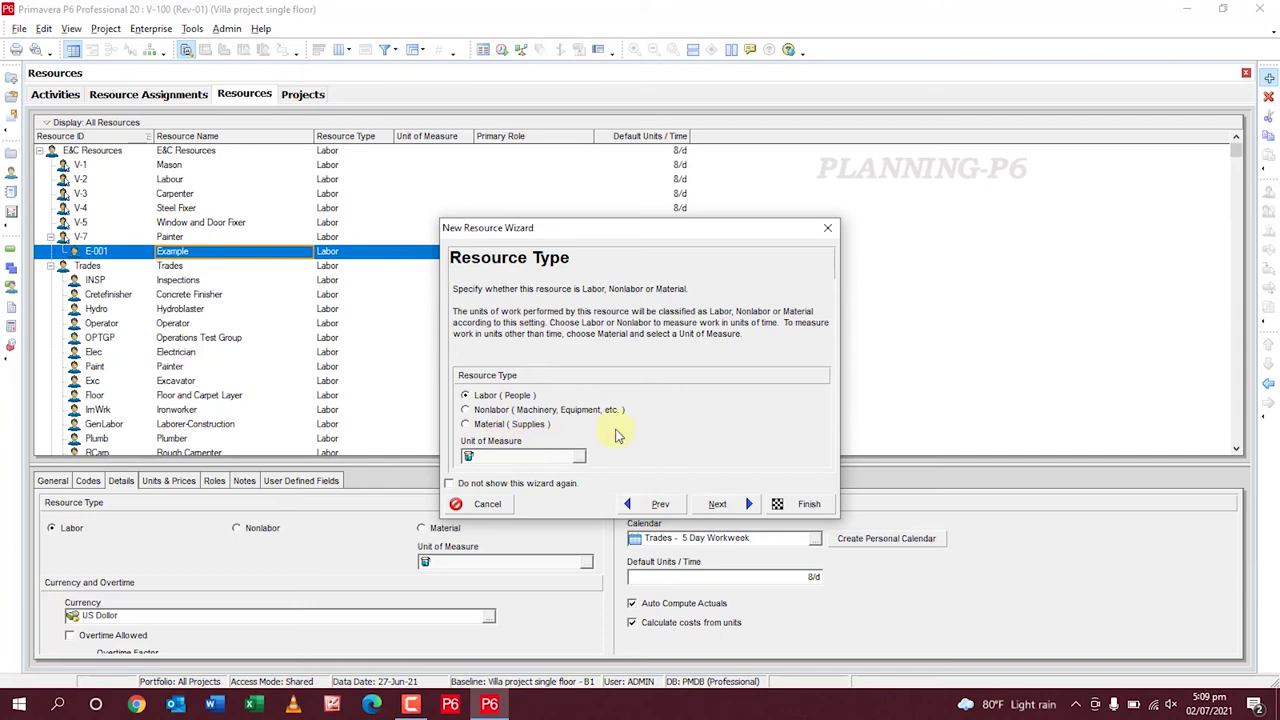
left_click(748, 505)
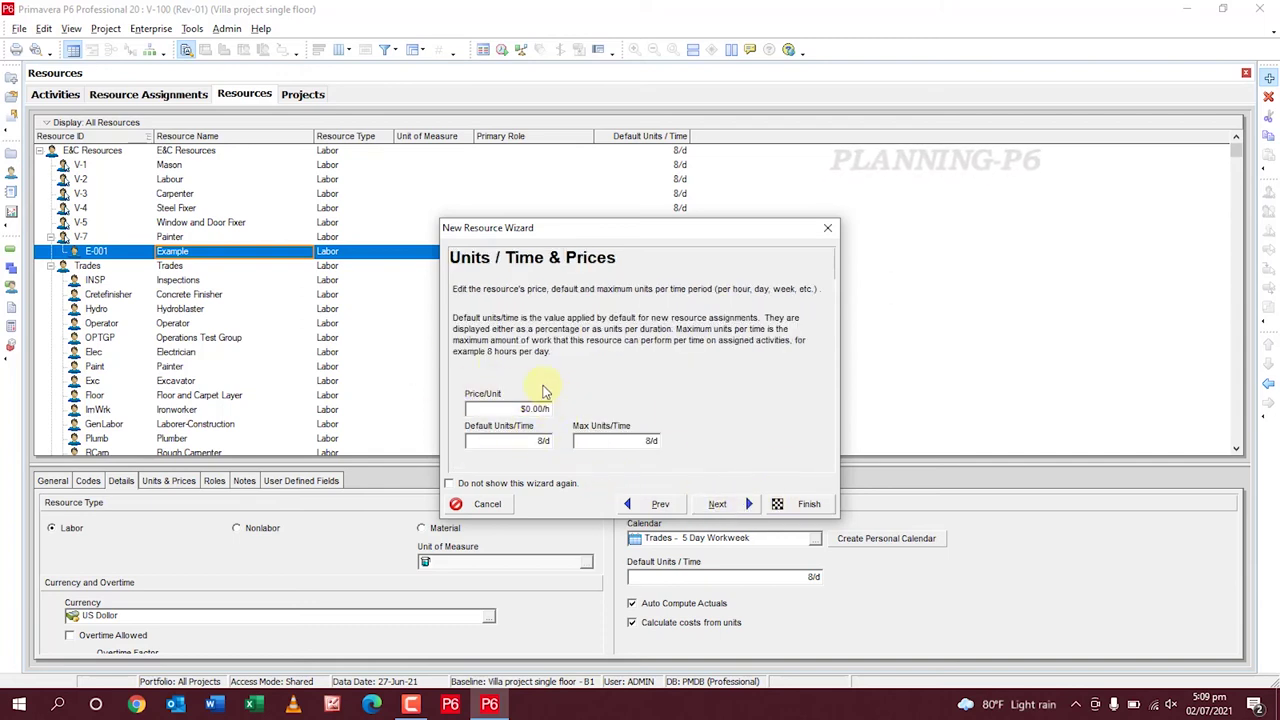
left_click(742, 507)
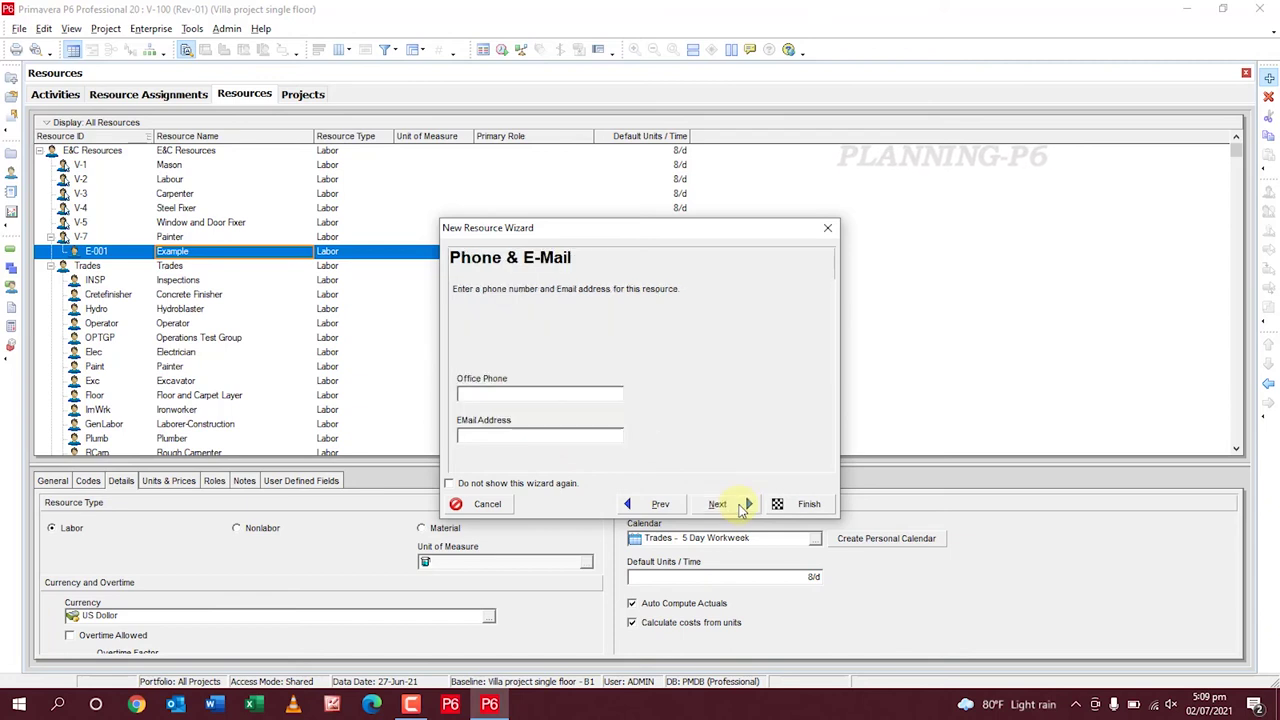
left_click(748, 505)
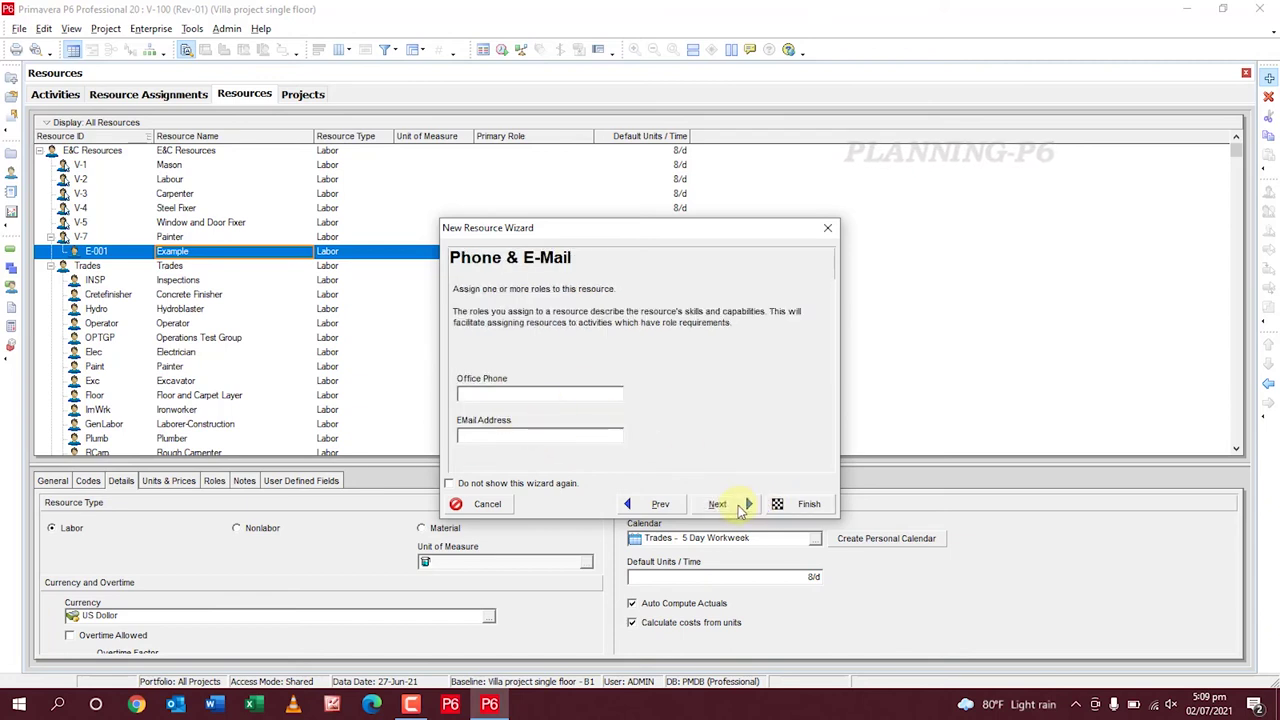
left_click(741, 508)
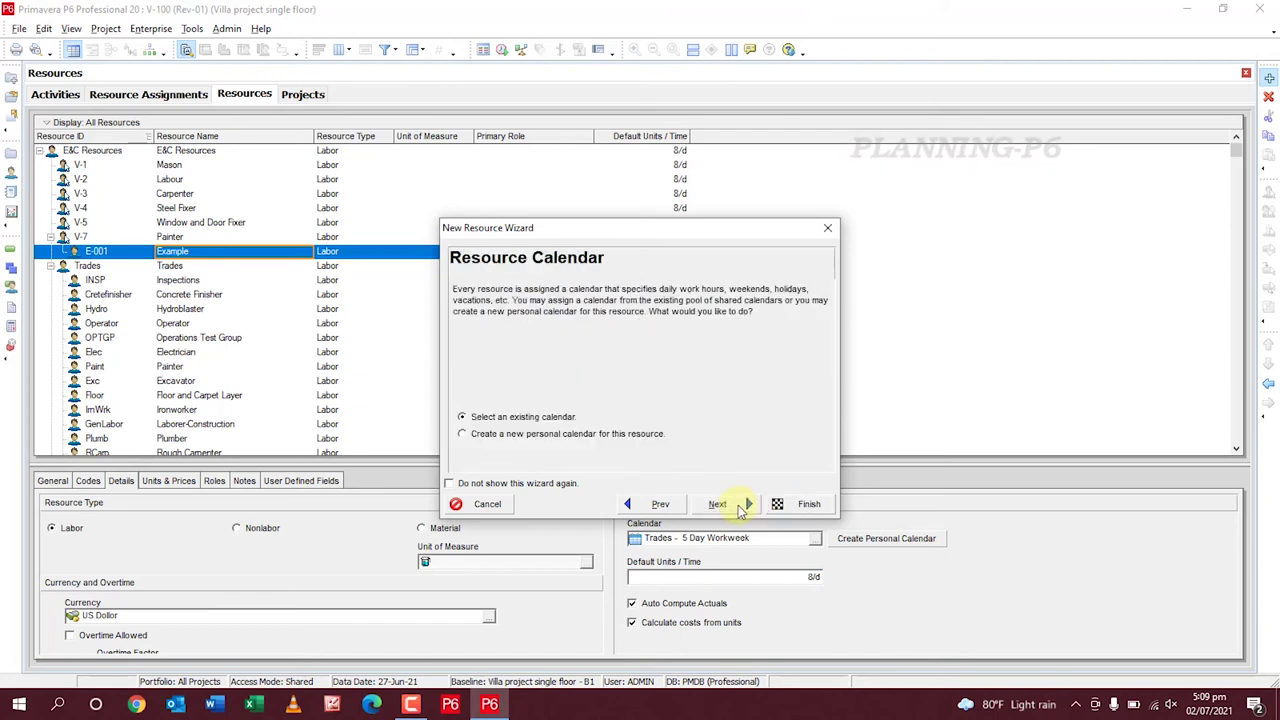
left_click(777, 503)
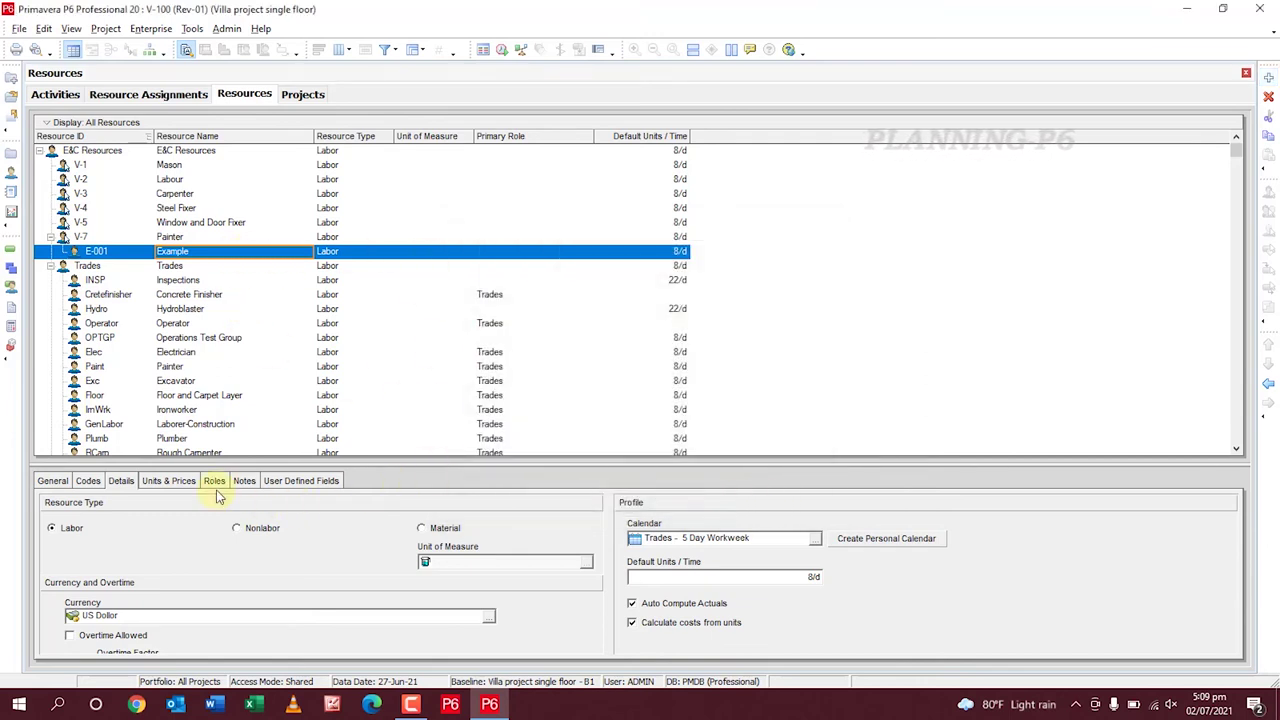
Switch E-001 Example to Material type with Running Meter (RM) as its unit
left_click(236, 527)
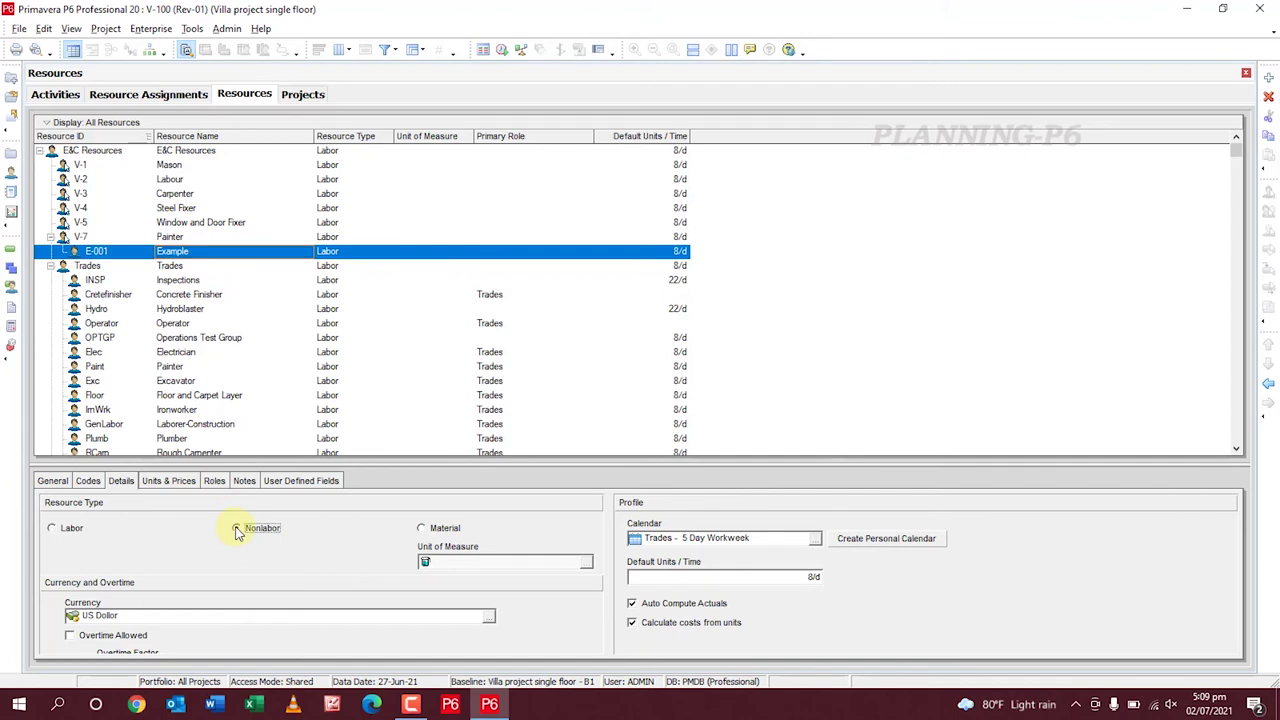
left_click(423, 528)
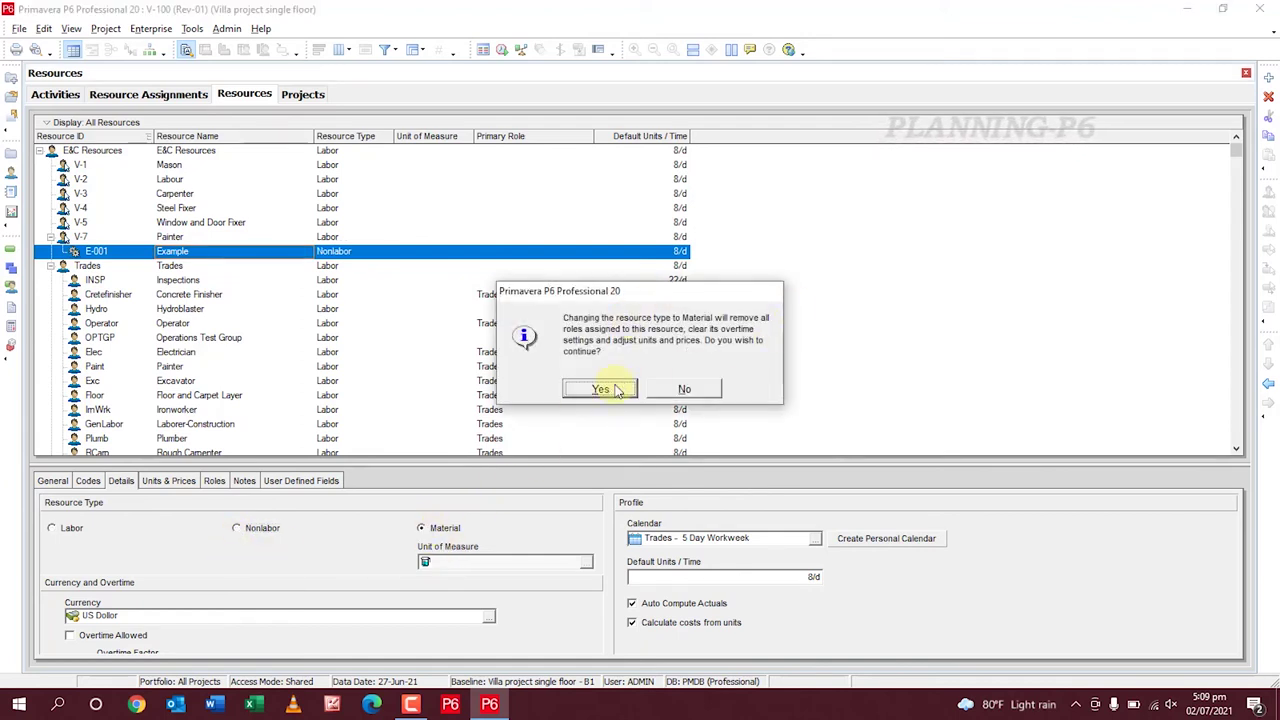
left_click(606, 389)
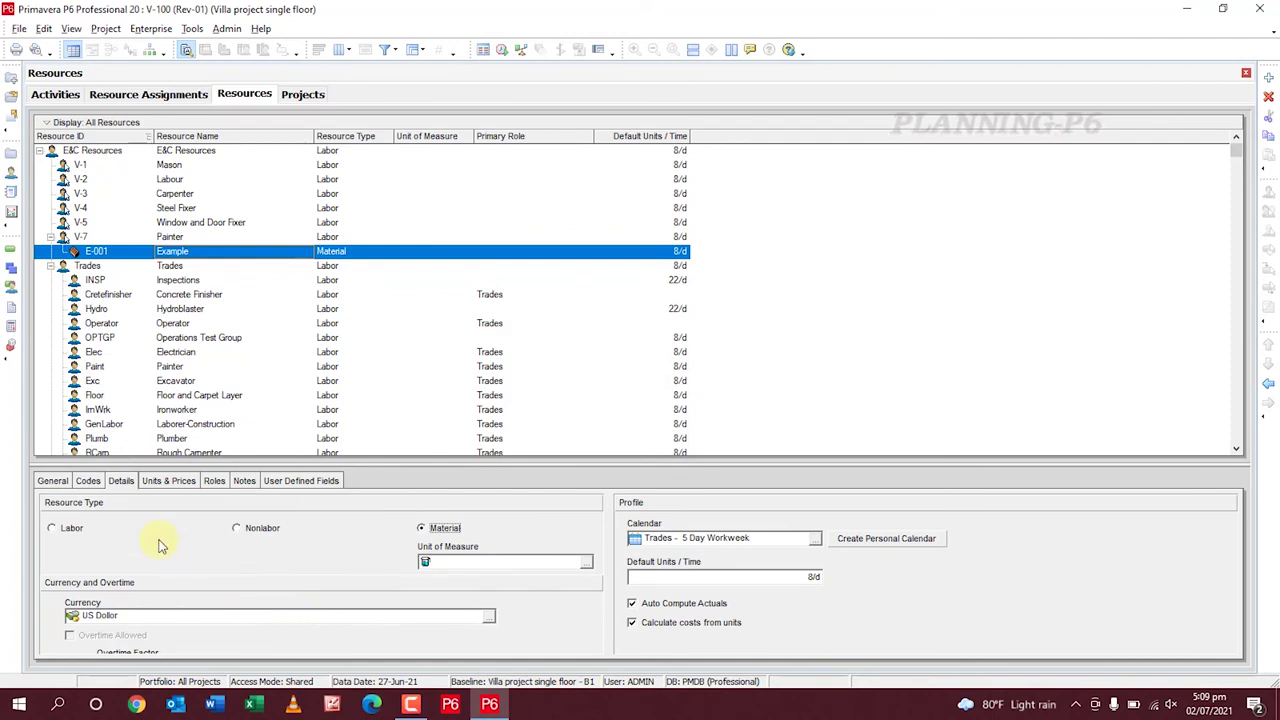
left_click(586, 562)
left_click(595, 338)
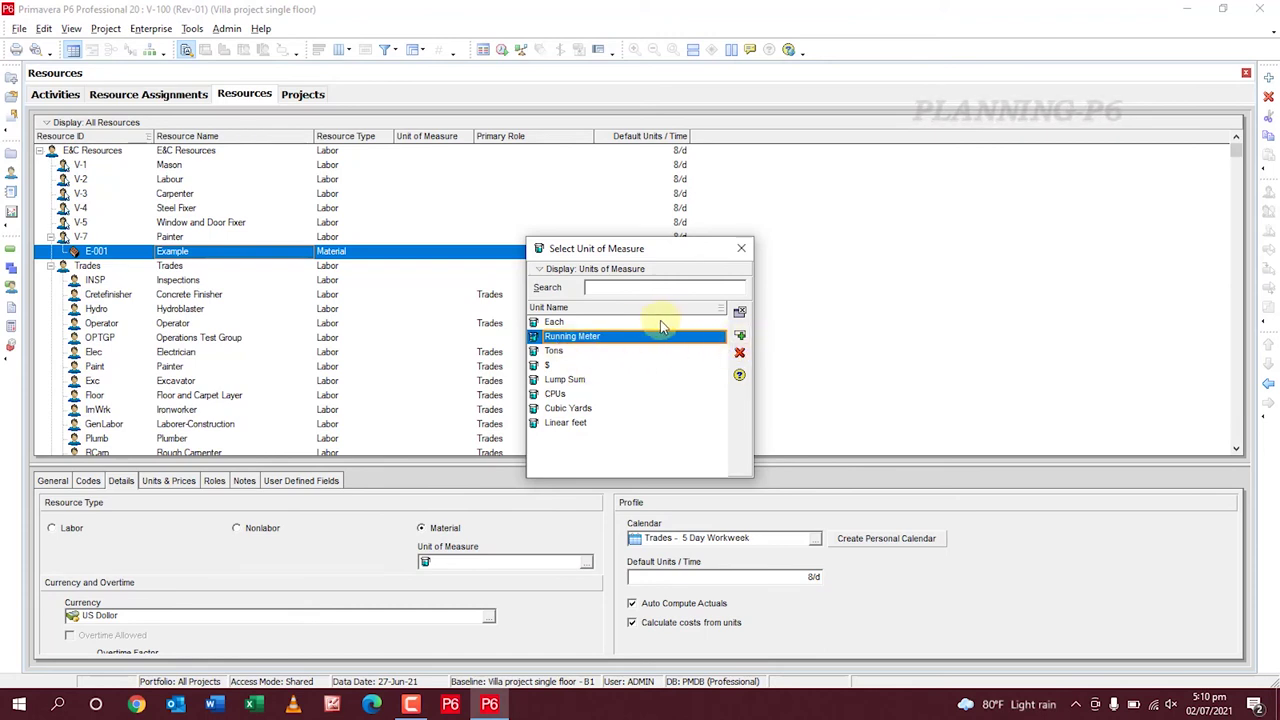
left_click(739, 336)
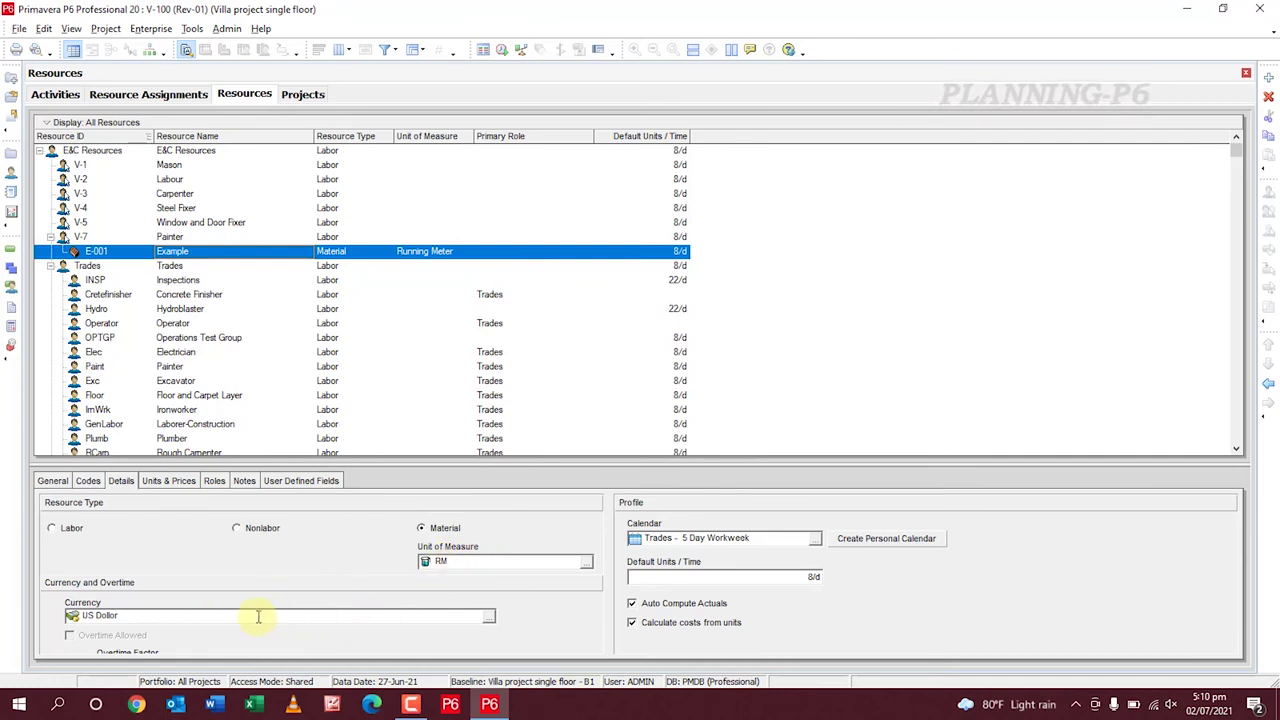
Assign the 7x24 calendar to E-001 Example, changing default units to 22/d
left_click(816, 541)
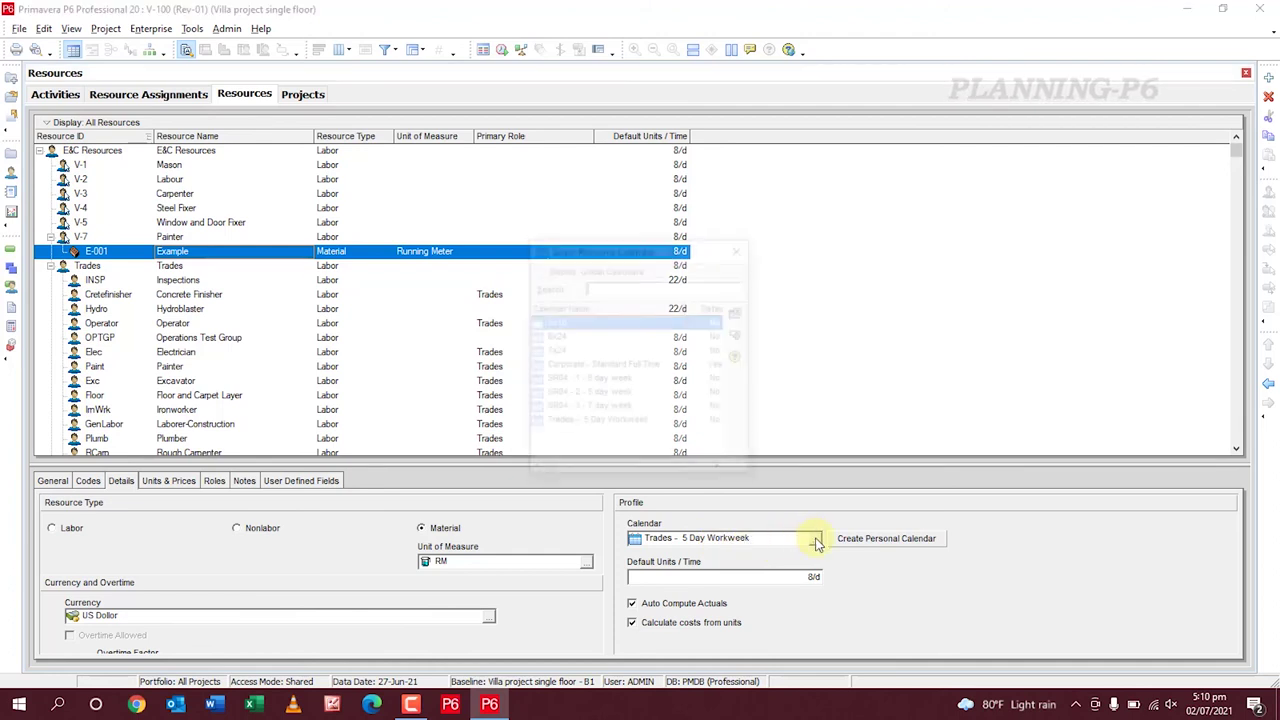
left_click(558, 351)
left_click(739, 335)
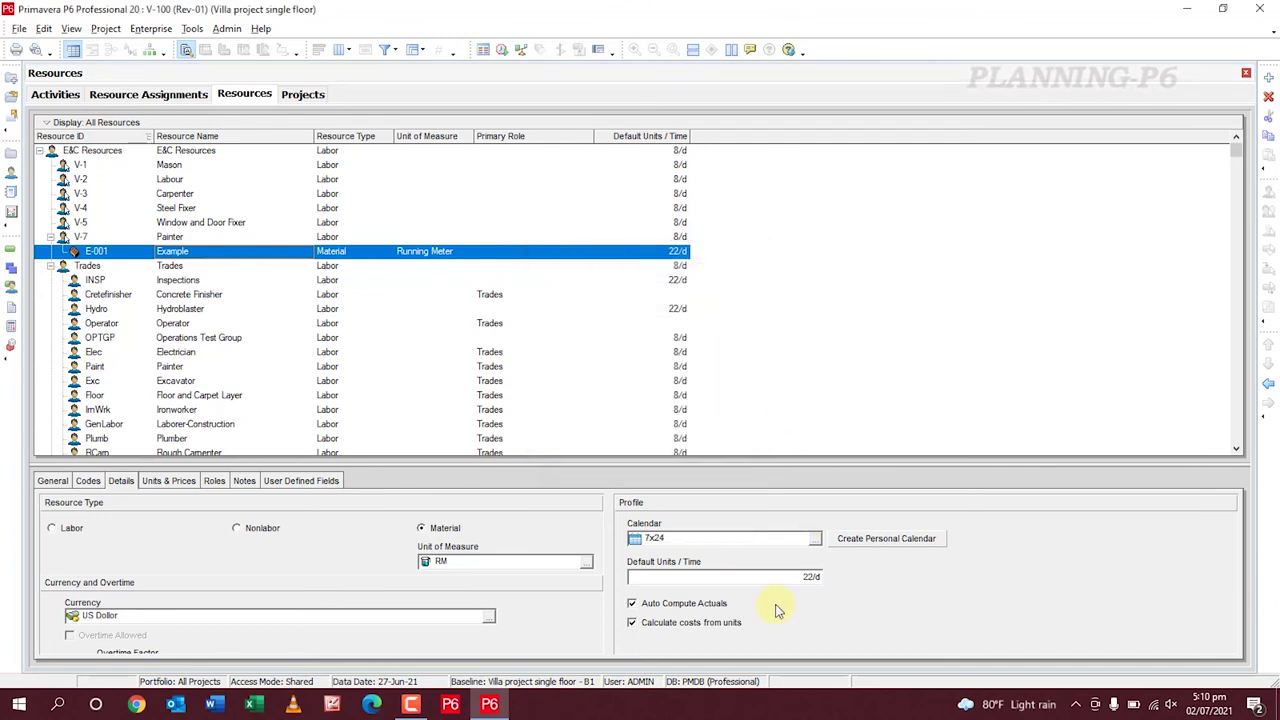